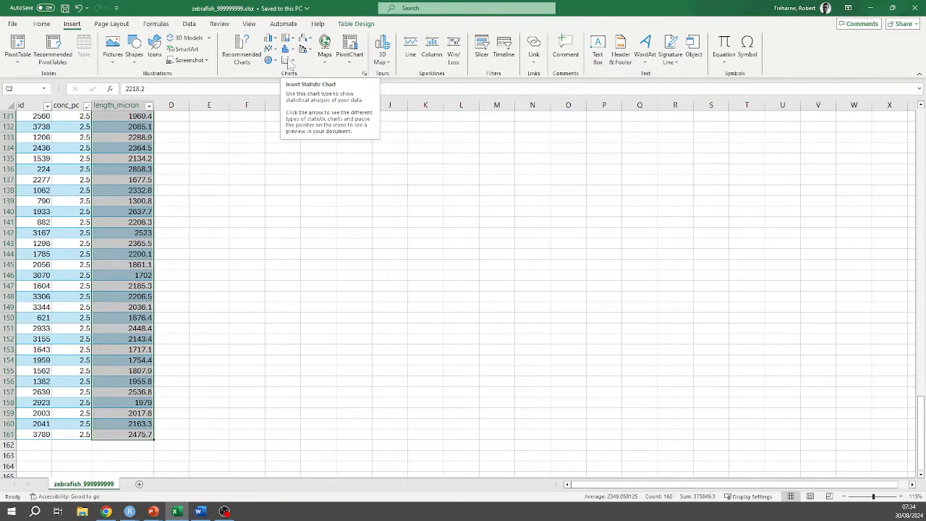
- Insert a box and whisker chart of the length_micron values and move it closer to the data table
left_click(293, 52)
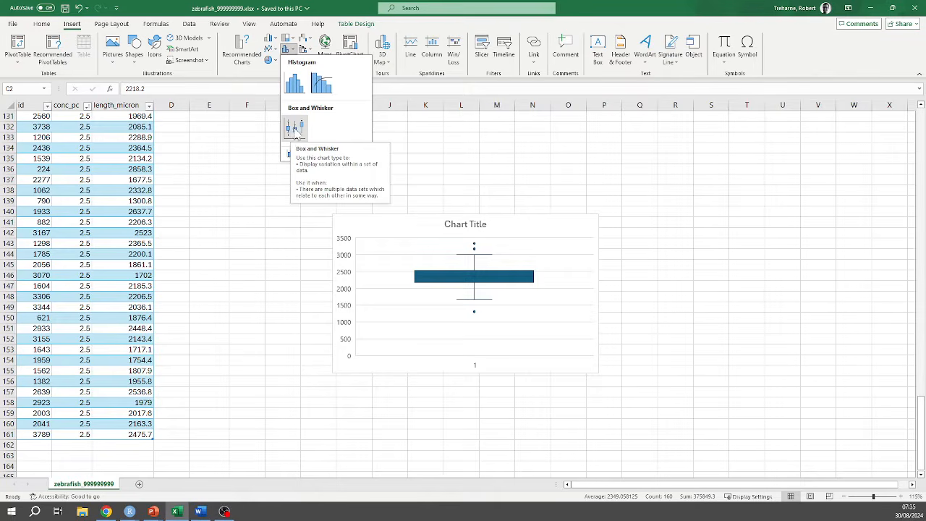
left_click(293, 132)
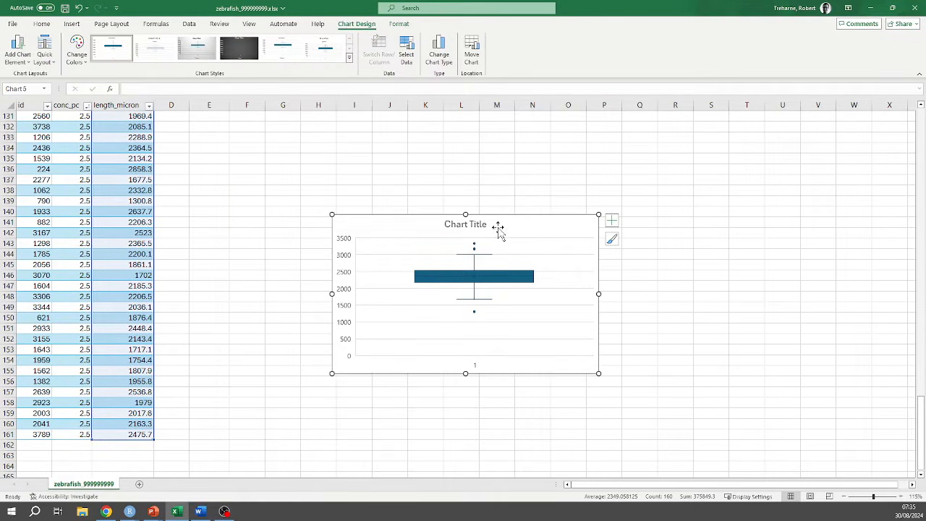
left_click_drag(496, 225, 393, 198)
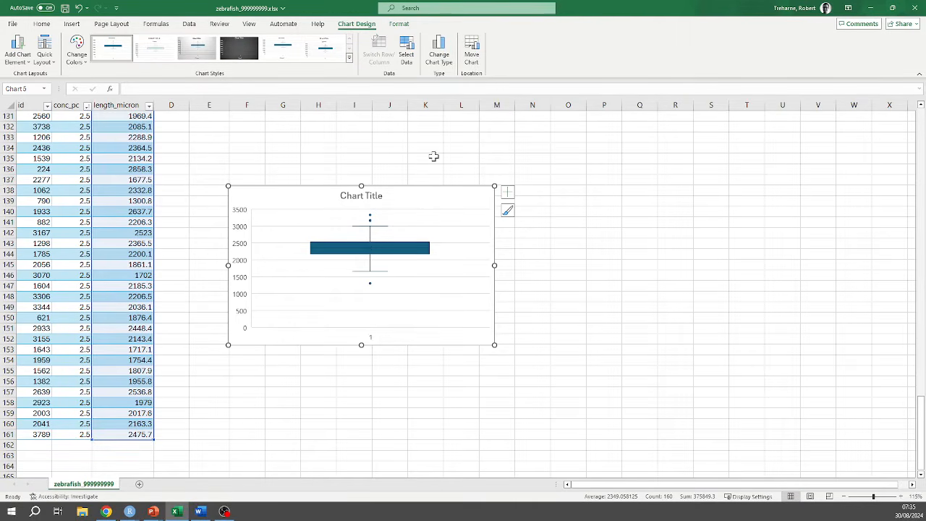
- Set the chart's horizontal axis labels to the conc_pc values in B2:B161
left_click(407, 56)
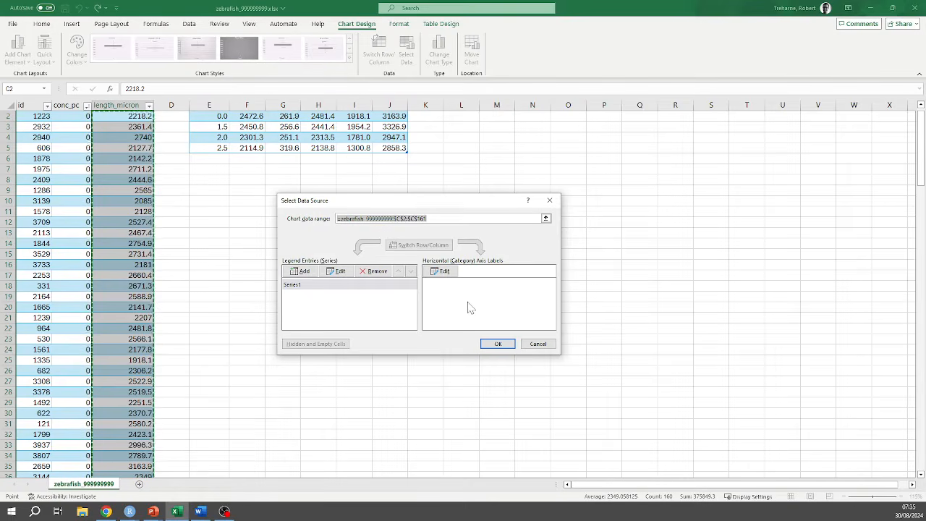
left_click(442, 271)
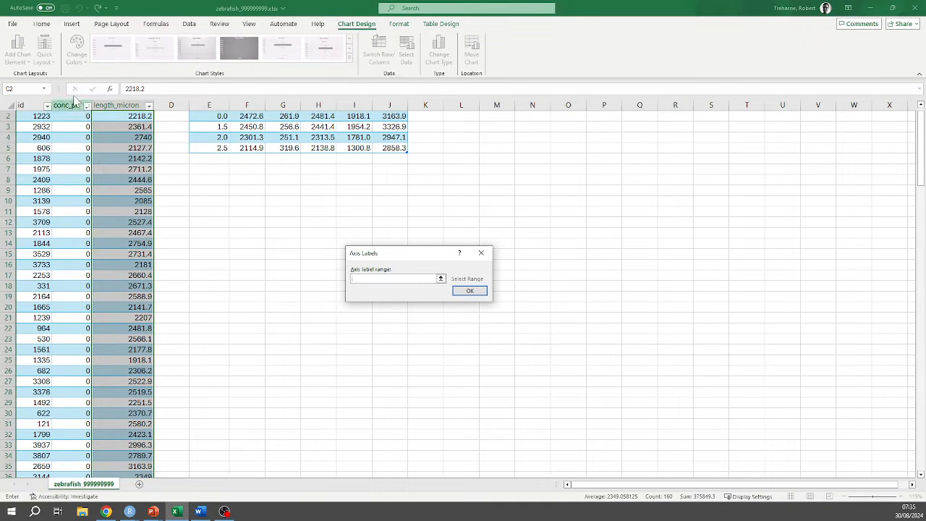
left_click(440, 279)
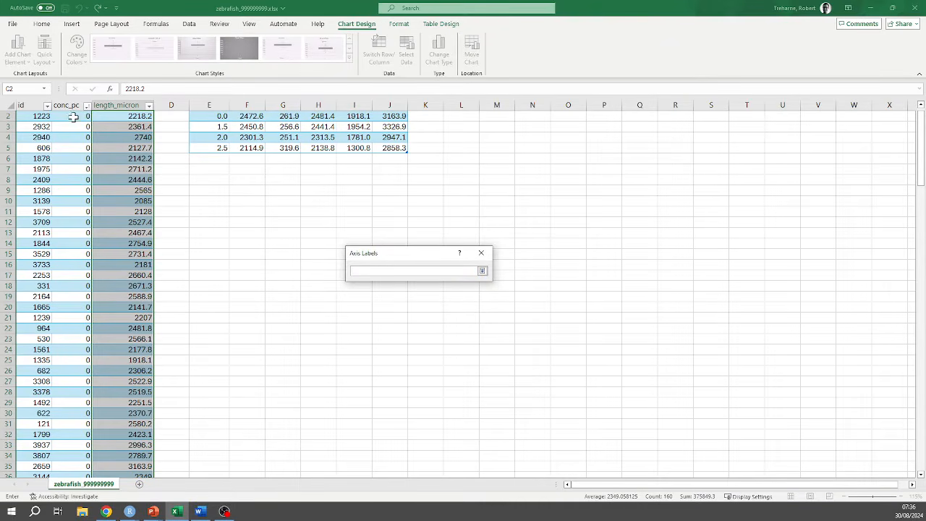
scroll(78, 129, "up", 1)
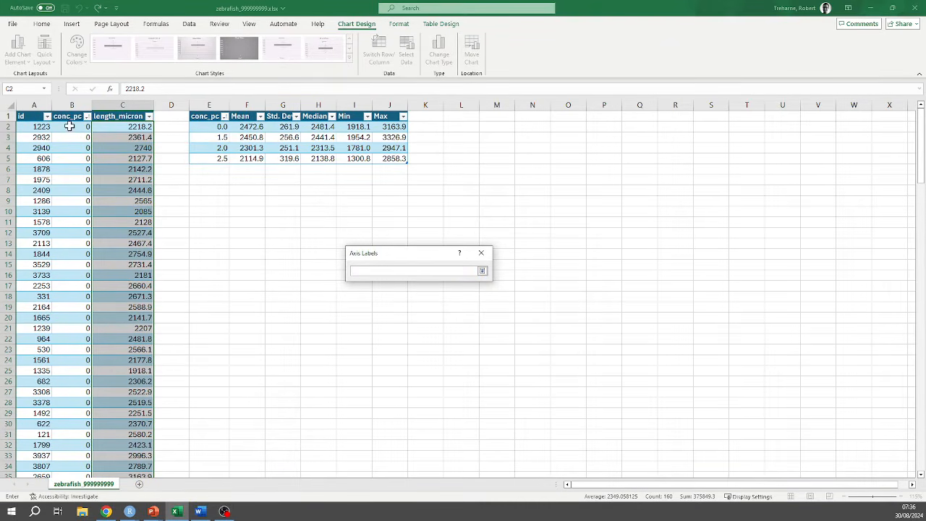
left_click_drag(69, 126, 76, 432)
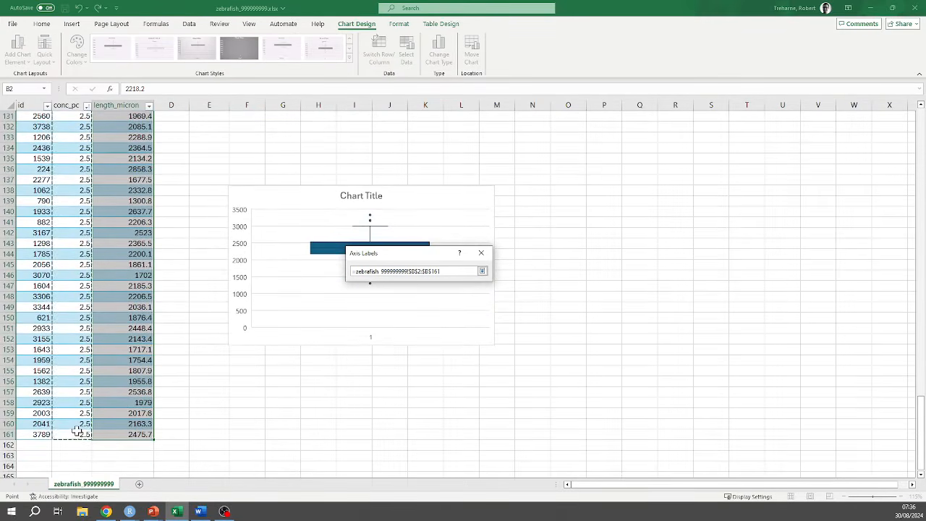
left_click(482, 272)
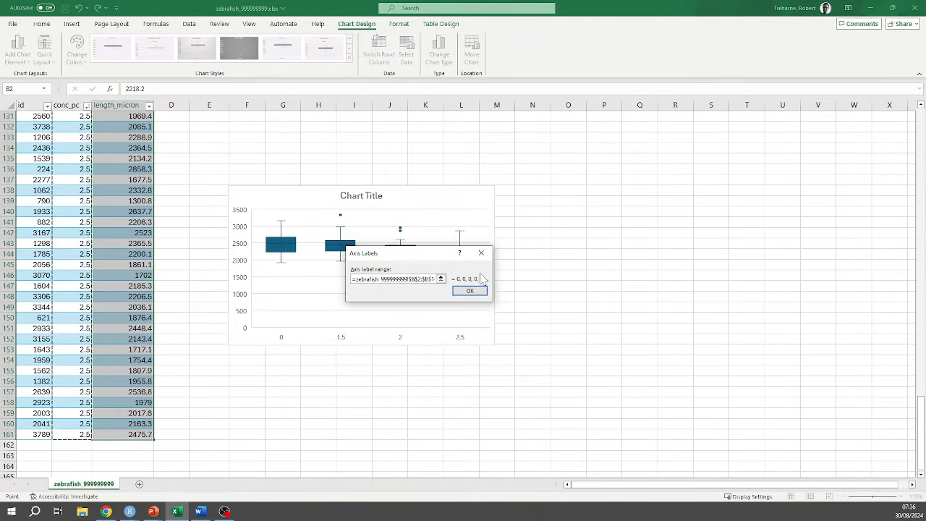
left_click(471, 290)
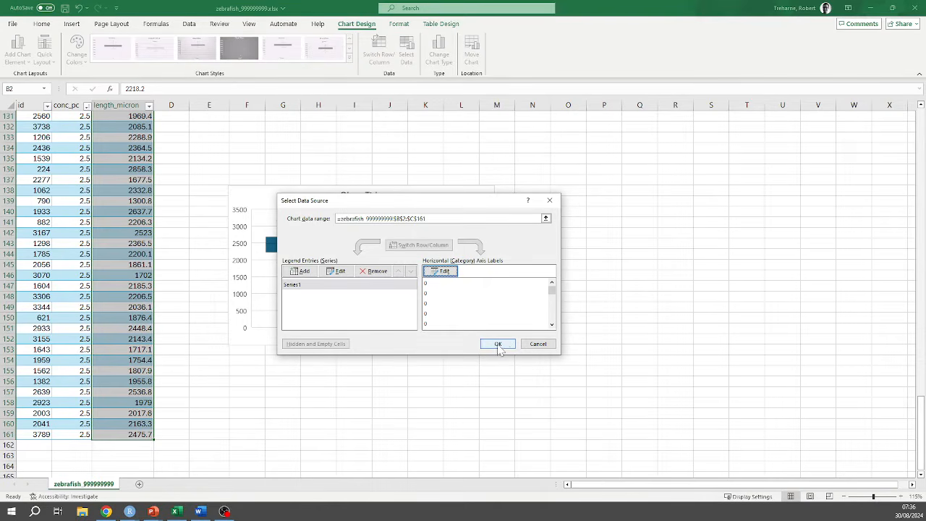
left_click(498, 344)
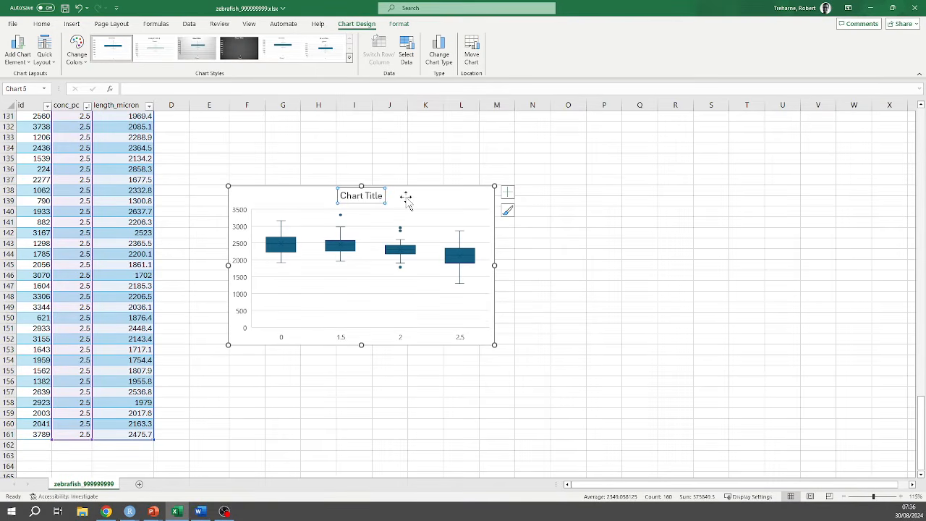
- Delete the chart title and add axis titles to the box plot
left_click(380, 198)
key("Delete")
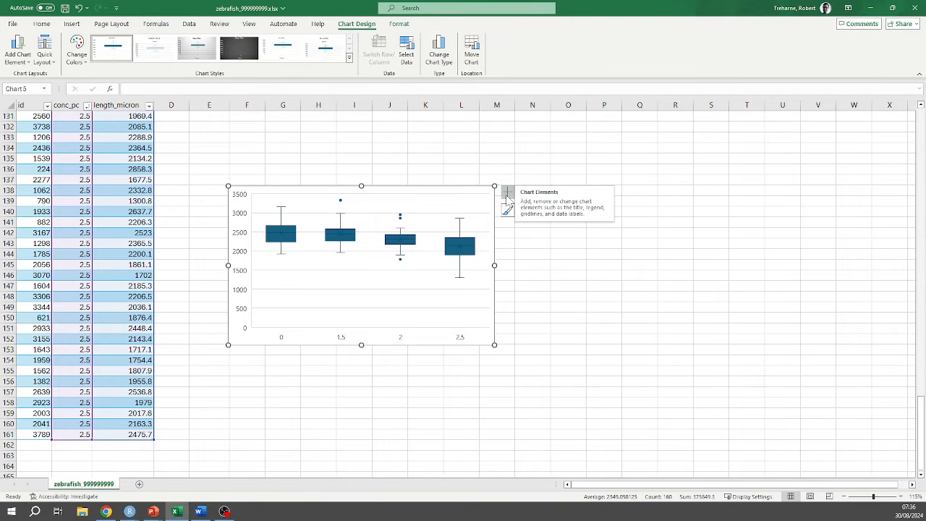
left_click(508, 192)
left_click(532, 217)
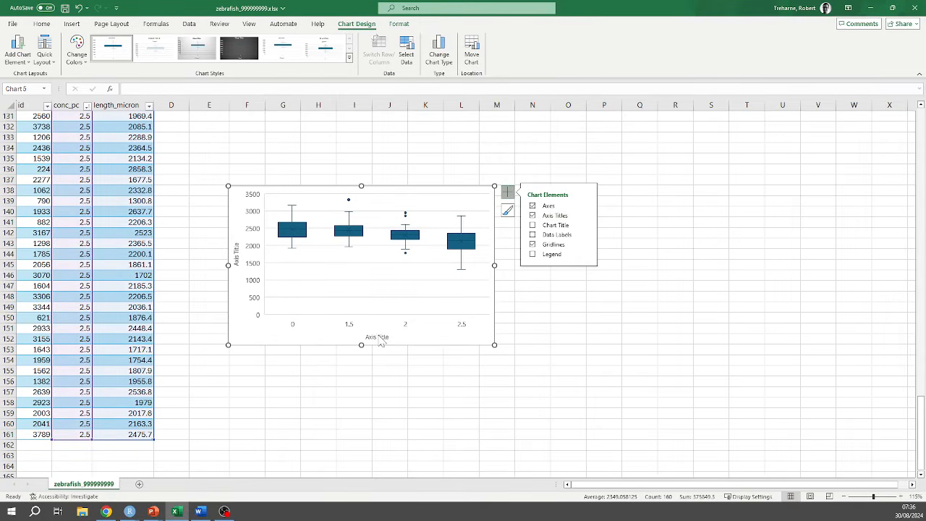
- Enlarge the chart to span about columns E to P and rows 135 to 160
left_click(377, 337)
left_click(380, 337)
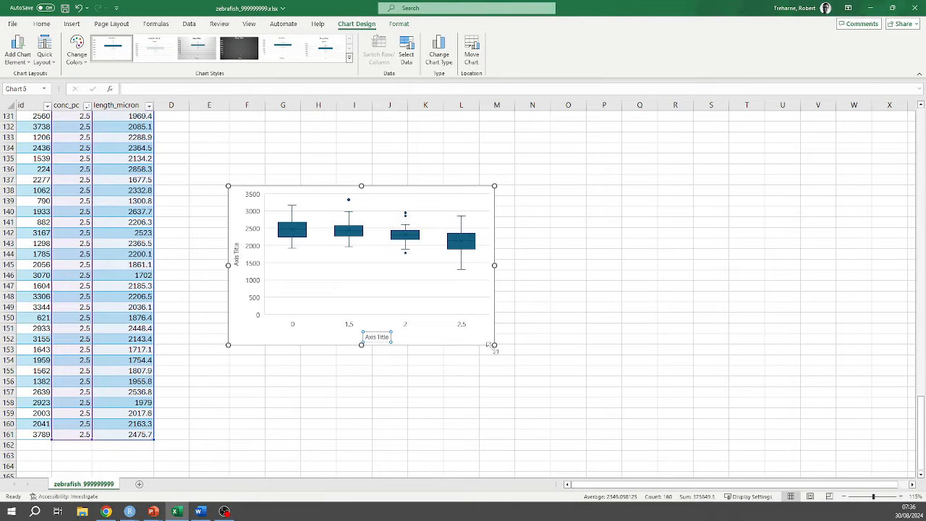
left_click_drag(494, 345, 594, 425)
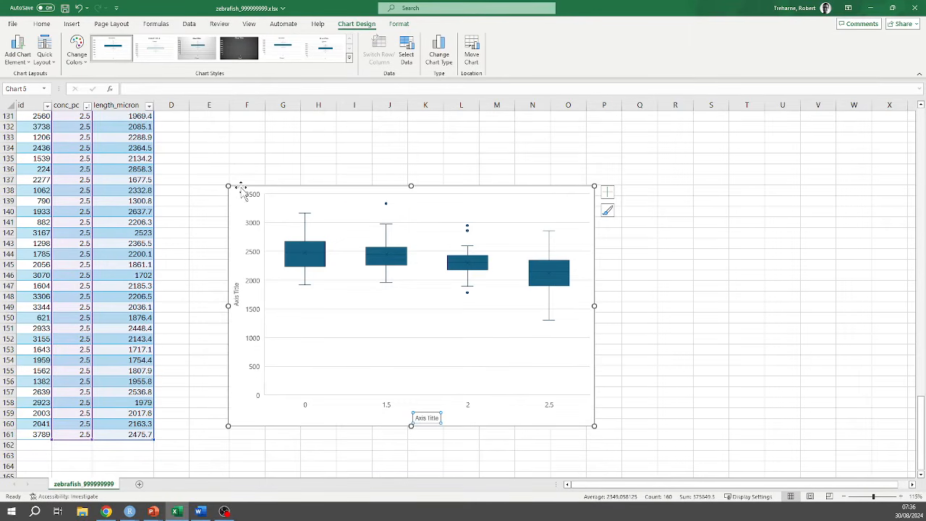
left_click_drag(228, 186, 213, 161)
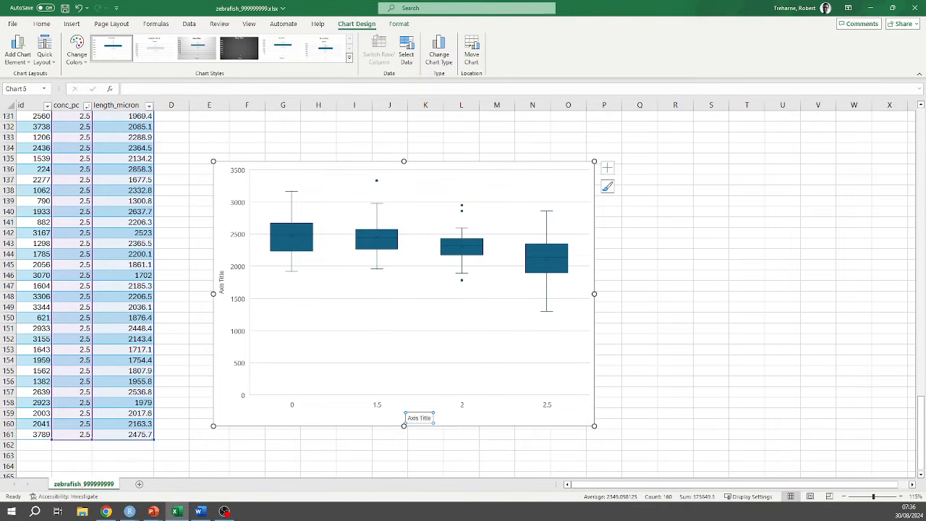
- Change the horizontal axis title to "Alcohol Concentration (%)"
triple_click(418, 418)
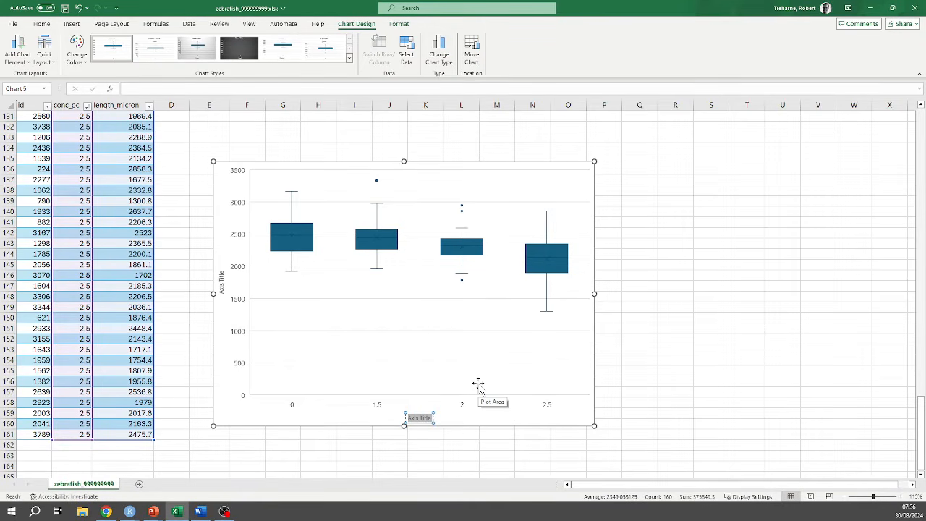
type("Alcohol Concentration (")
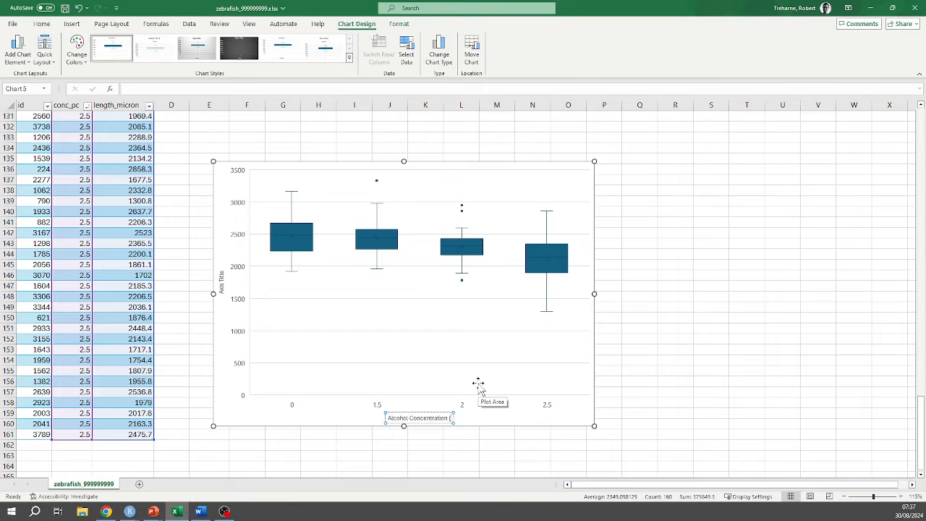
type("%)")
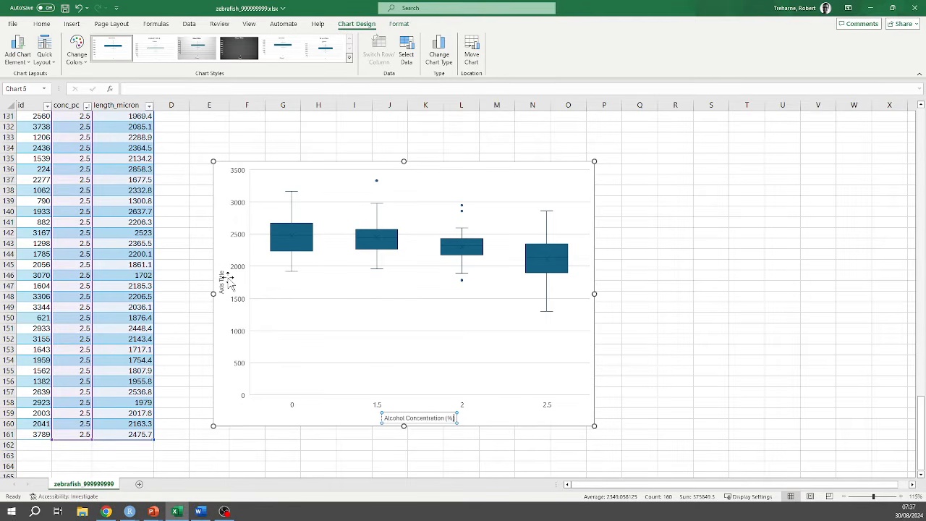
- Change the vertical axis title to "Embryo Length (µm)", inserting the micro sign as a symbol
left_click(223, 284)
double_click(222, 283)
key("ctrl+a")
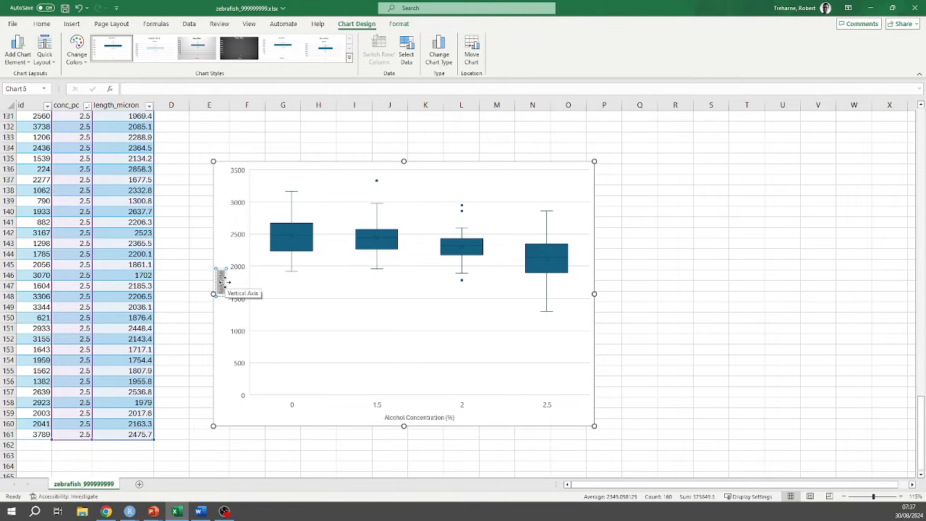
key("BackSpace")
type("Embryo Length (")
left_click(71, 24)
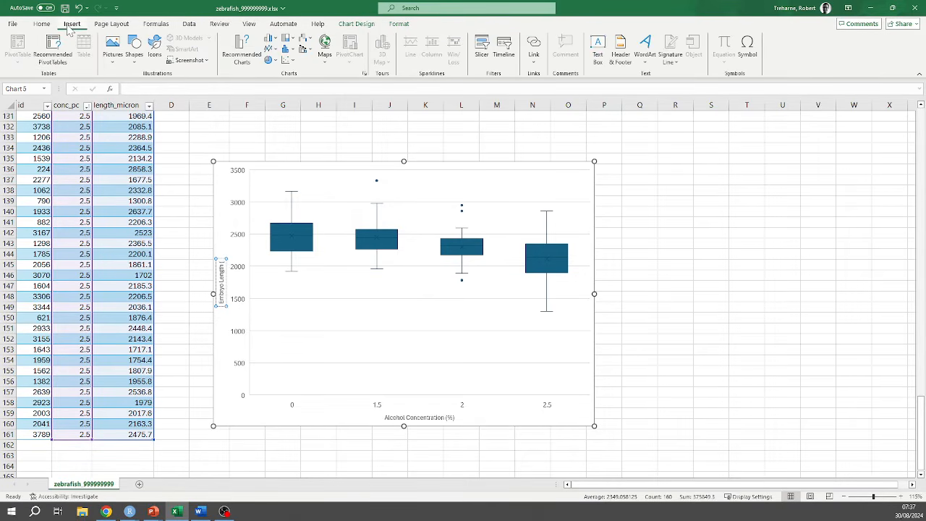
left_click(748, 51)
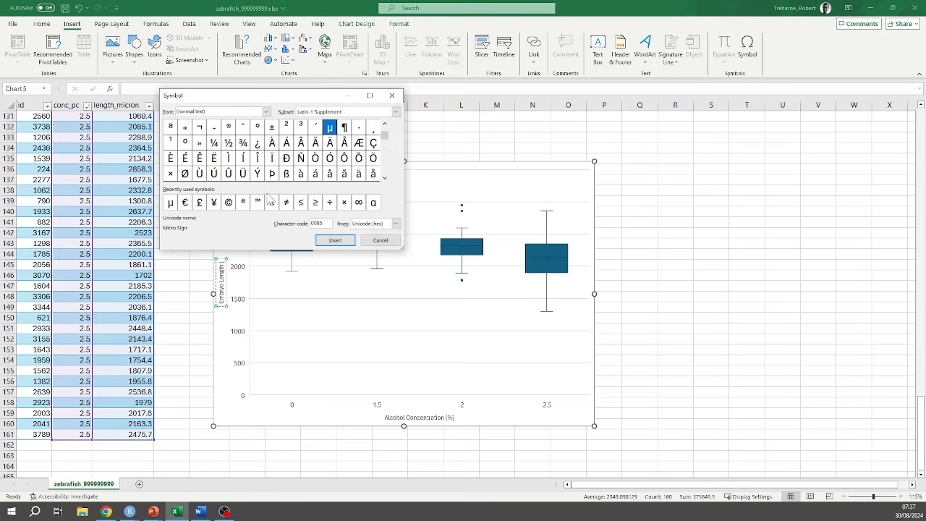
left_click(170, 203)
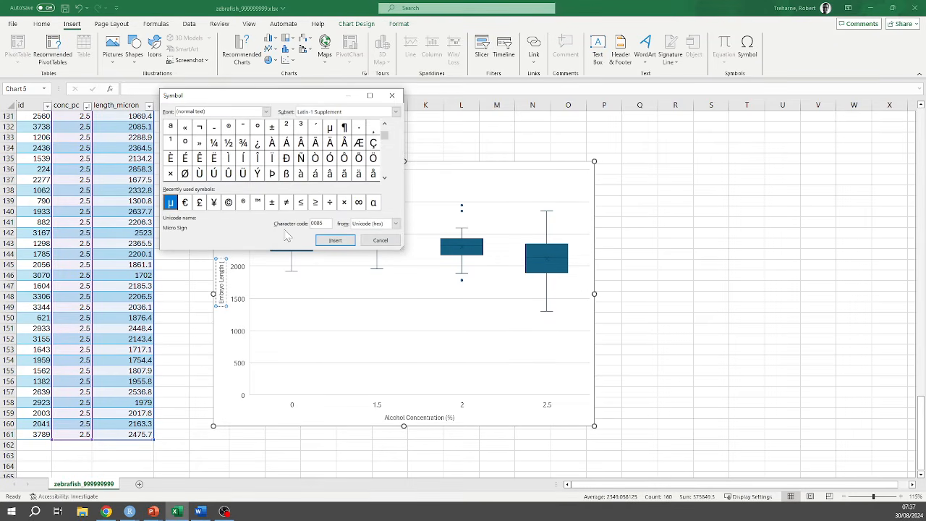
left_click(335, 241)
left_click(383, 242)
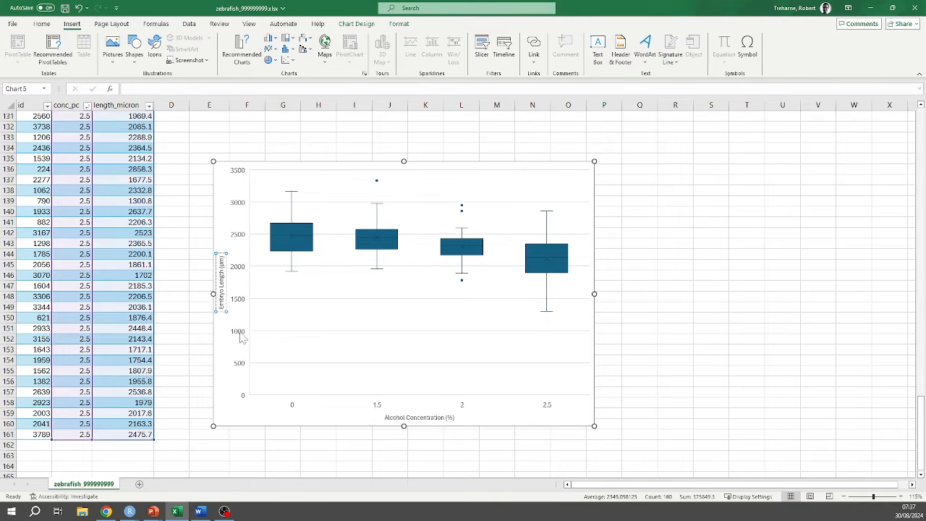
- Open the formatting options for the chart's vertical axis
left_click(242, 311)
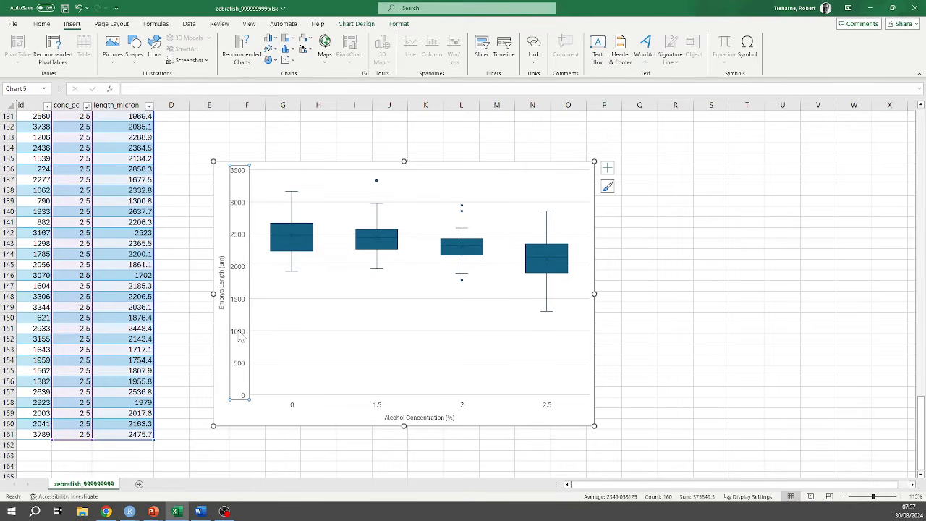
key("ctrl+1")
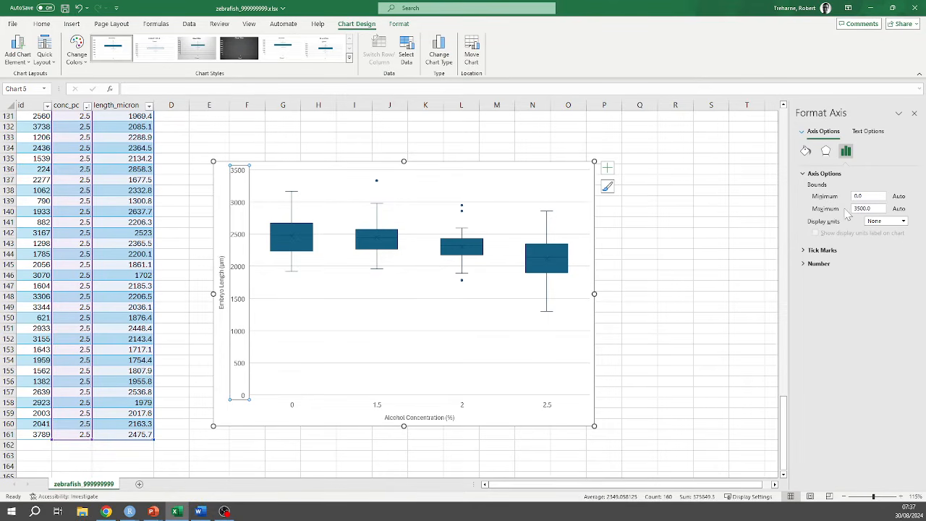
left_click(879, 209)
left_click(830, 213)
type("1200")
key("Return")
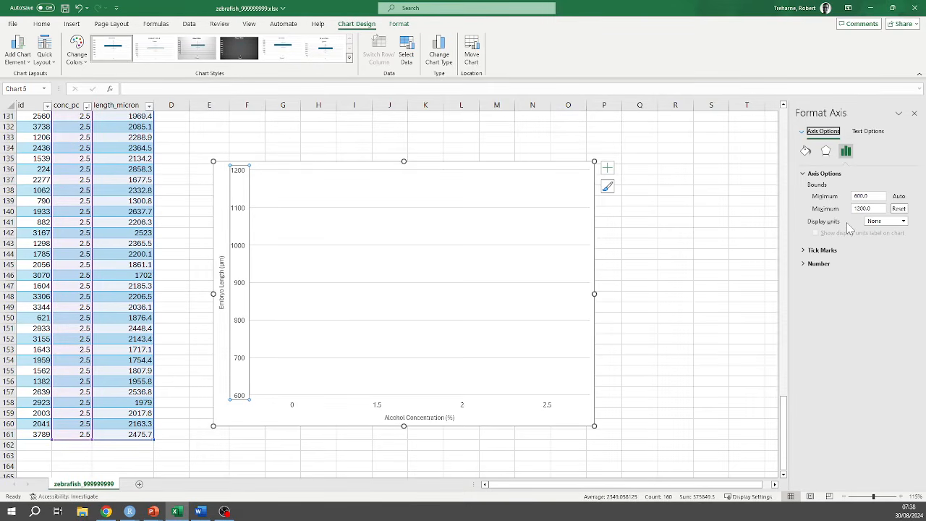
left_click_drag(869, 196, 851, 209)
type("3000")
left_click(880, 197)
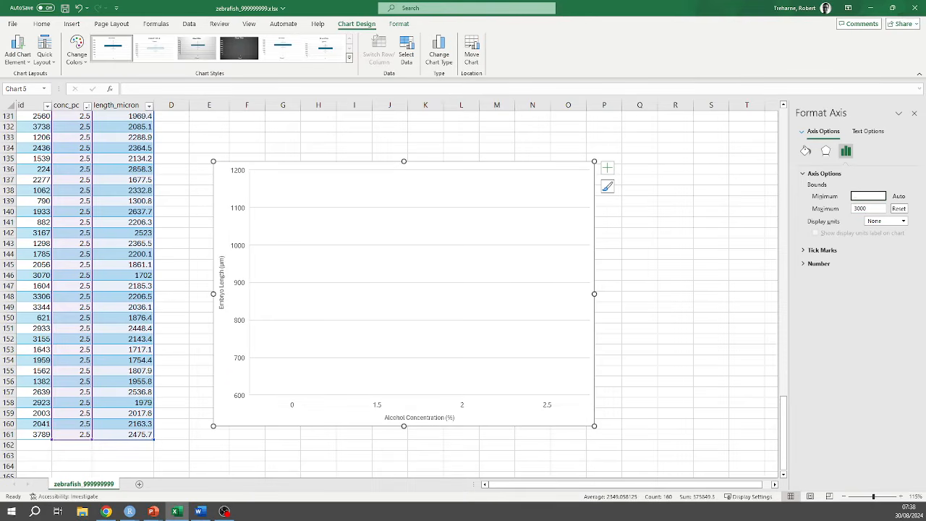
left_click(899, 209)
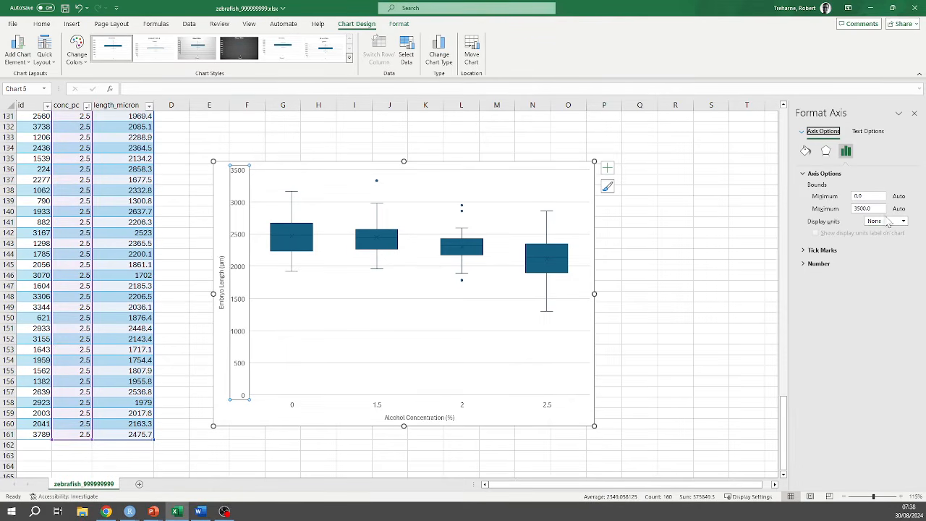
- Set the vertical axis minimum bound to 1200 and deselect the chart
left_click(853, 199)
type("1200")
key("Return")
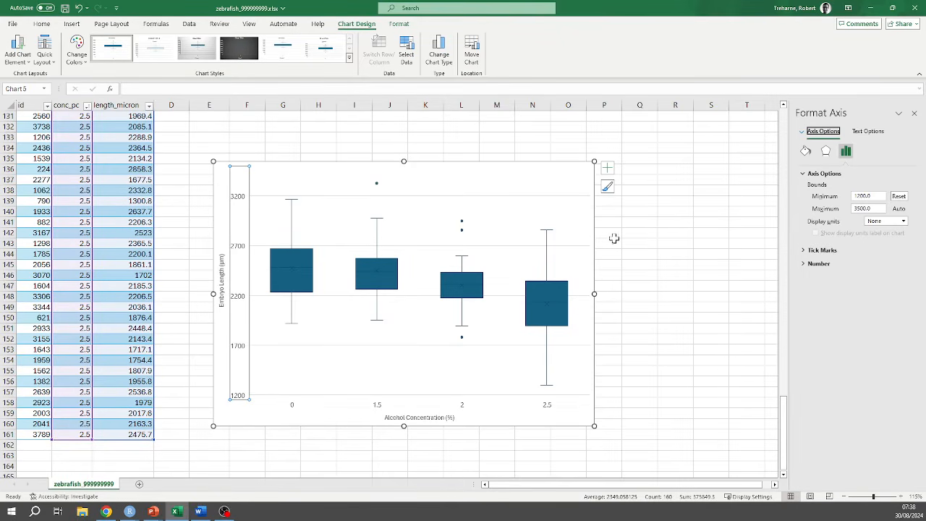
left_click(592, 214)
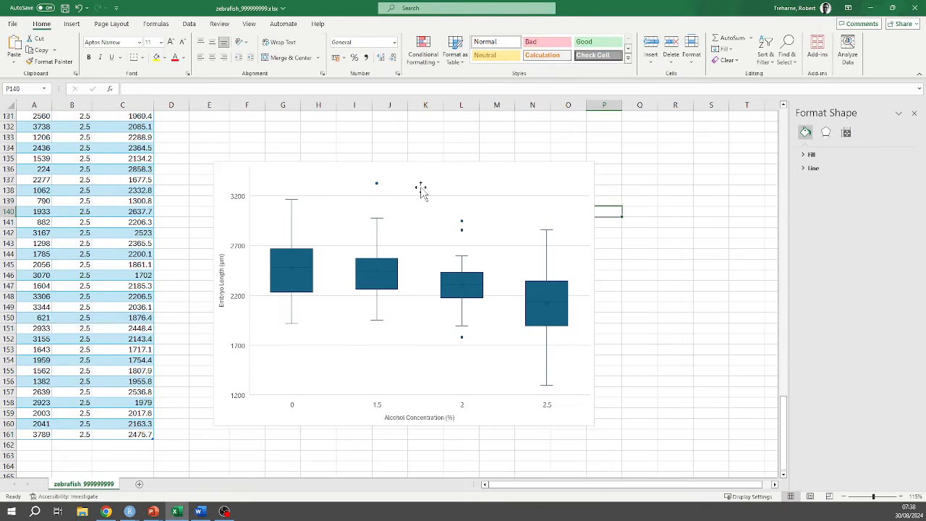
left_click(421, 190)
left_click(618, 285)
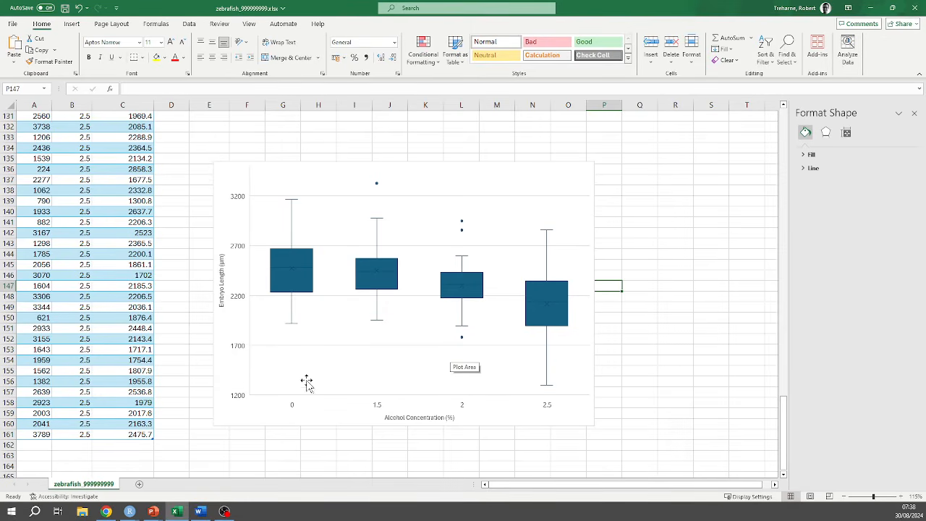
- Save the whole chart as a PNG picture named boxplot.png in the Documents\202425\BIOS103\QS folder
left_click(576, 375)
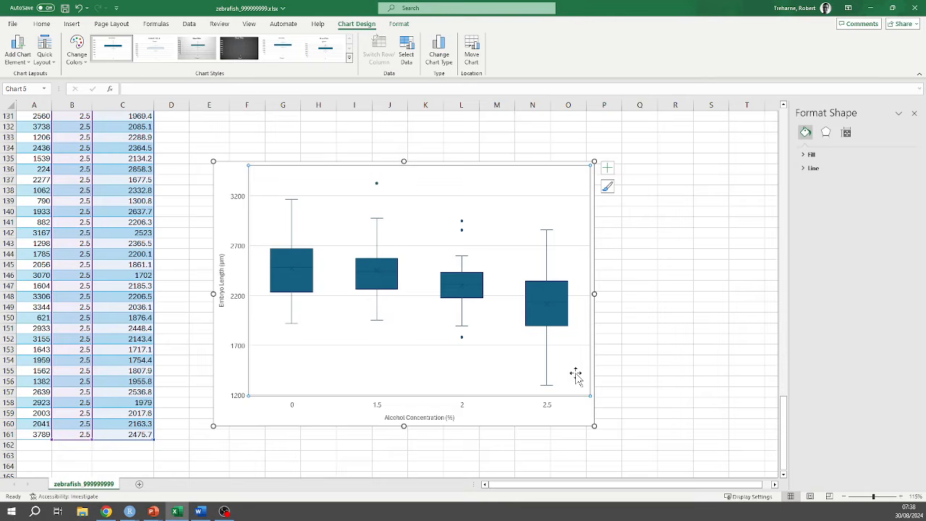
right_click(571, 417)
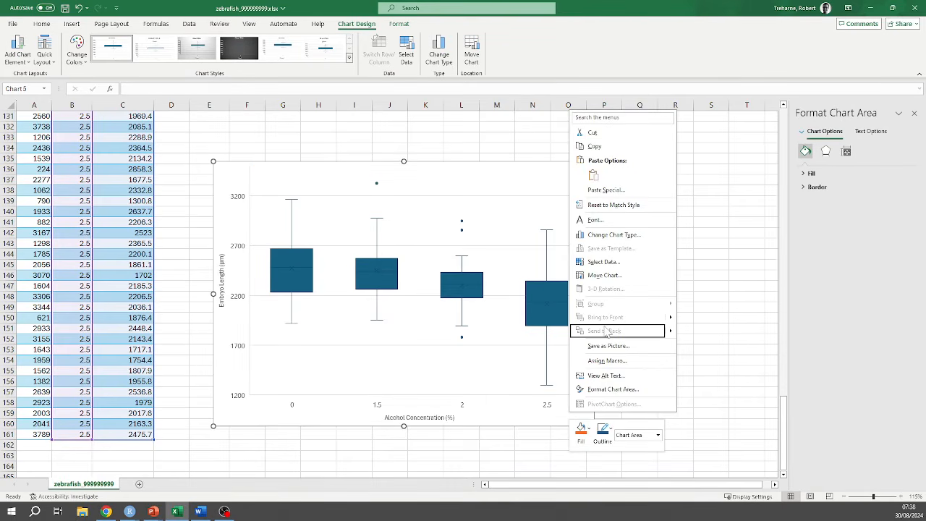
left_click(589, 348)
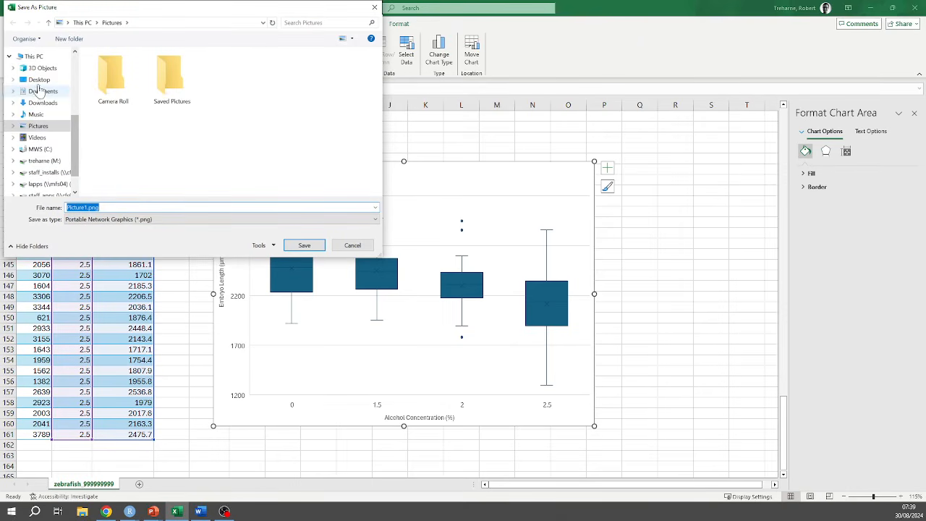
left_click(40, 85)
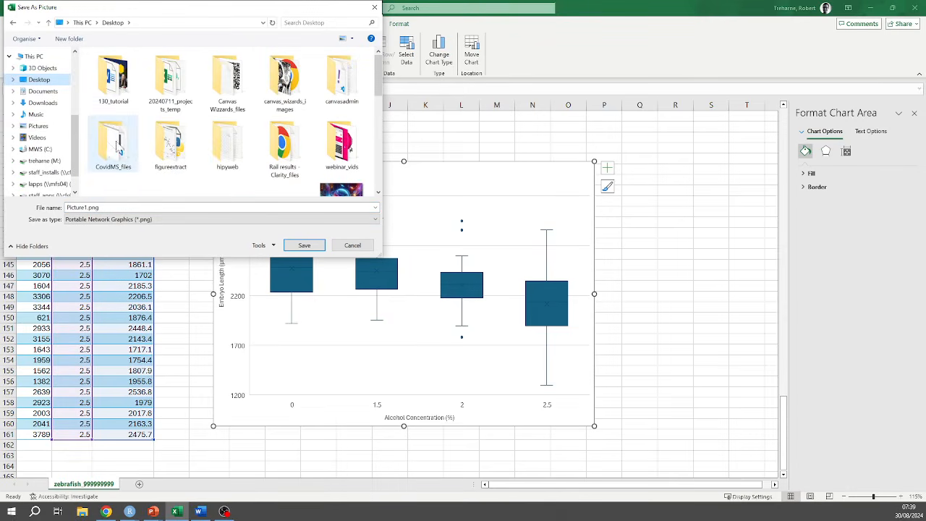
left_click(42, 91)
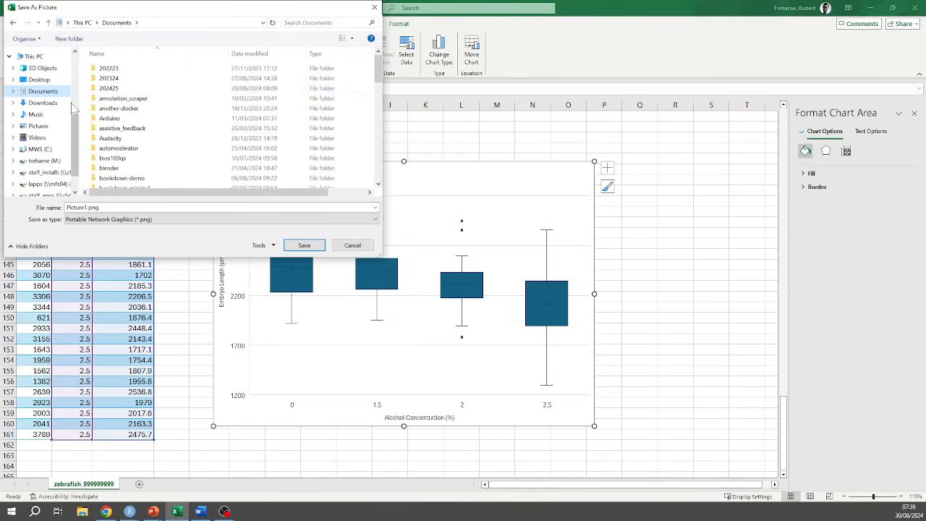
double_click(116, 88)
double_click(110, 69)
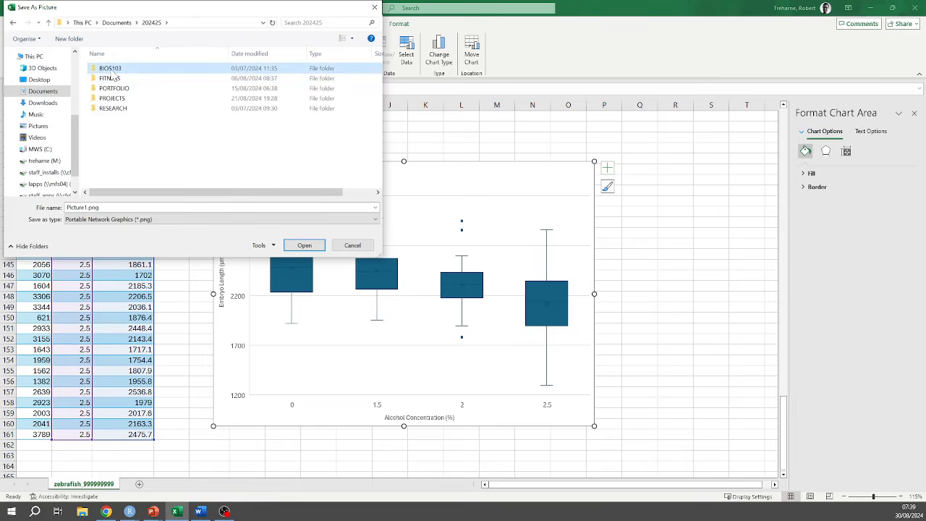
double_click(103, 68)
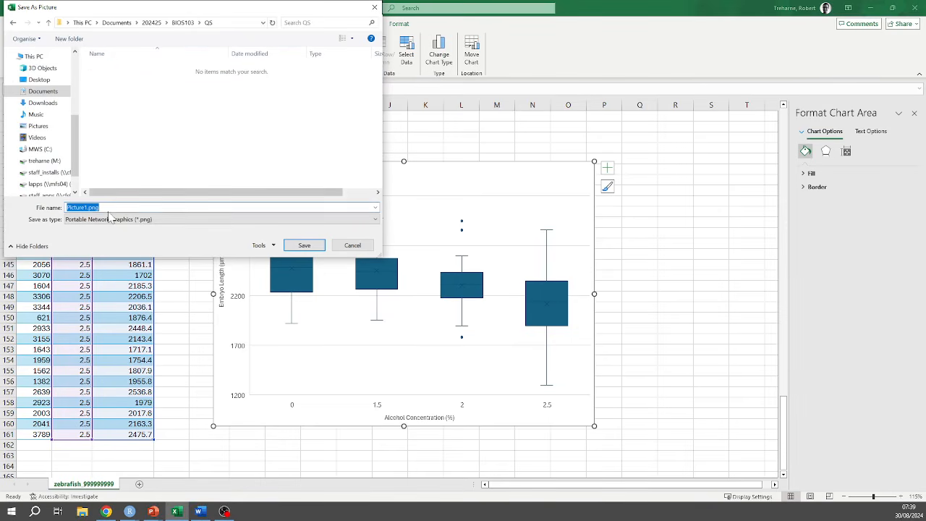
type("boxplot.png")
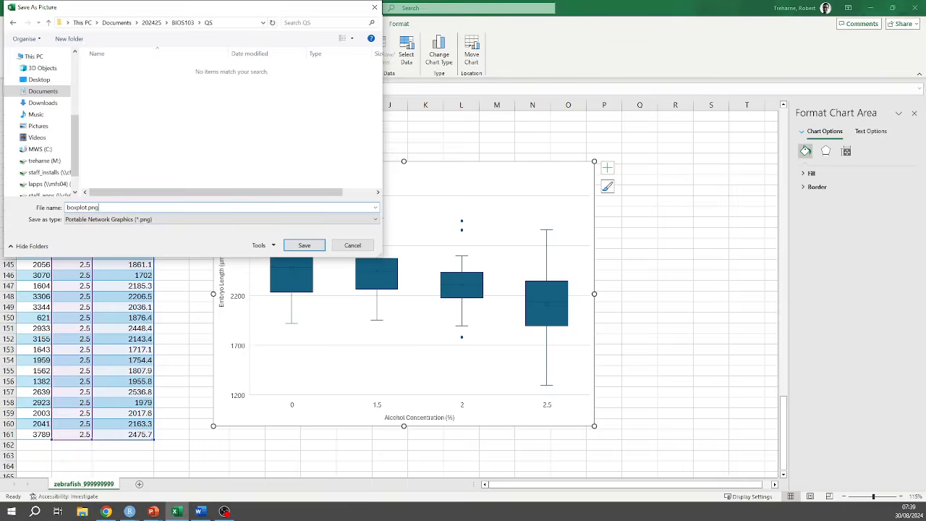
key("Return")
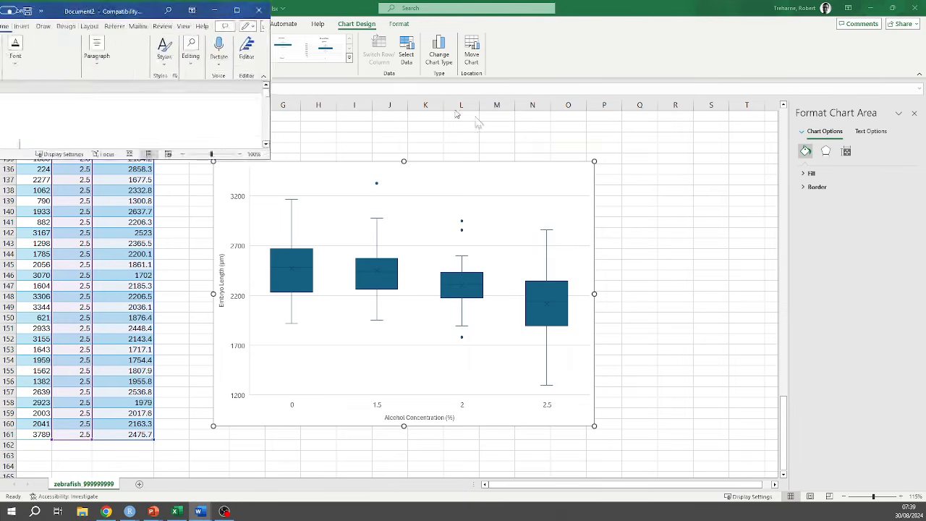
- Switch to the blank Word document and insert the saved picture boxplot.png from this device
left_click(559, 122)
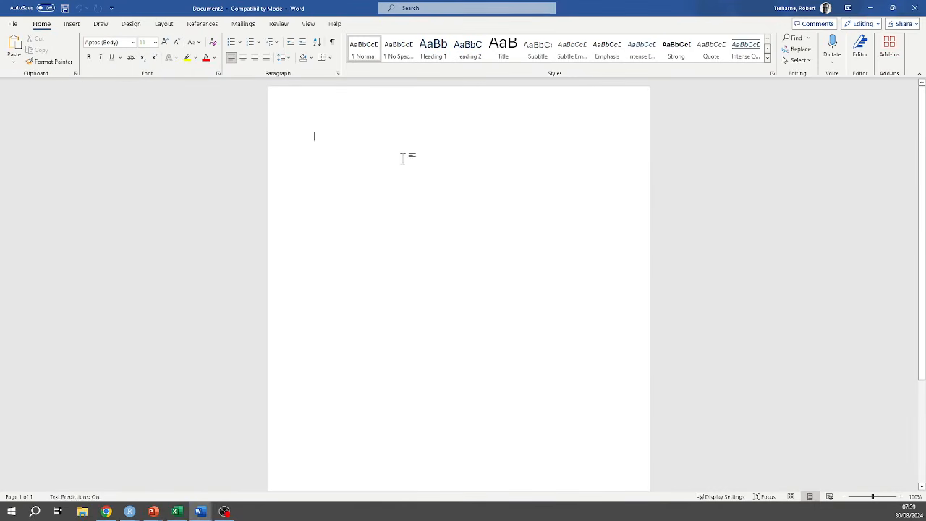
left_click(72, 23)
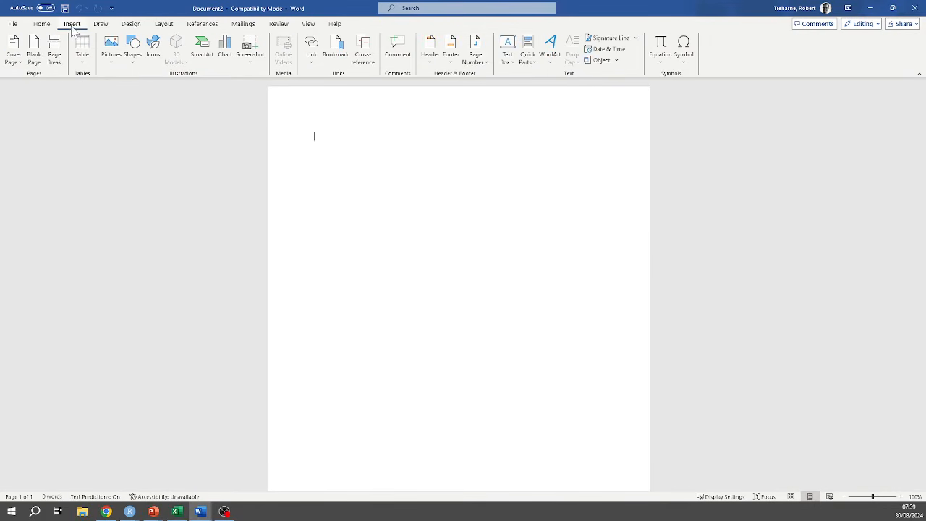
left_click(110, 49)
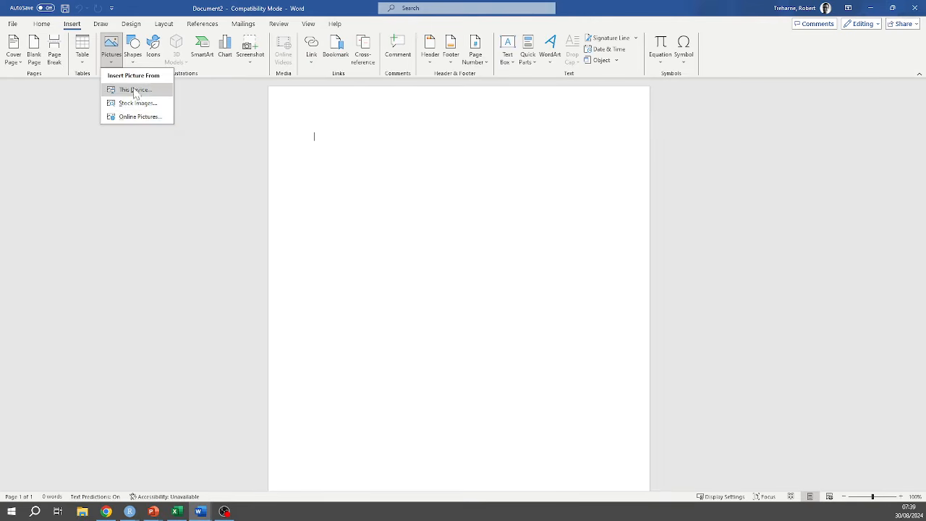
left_click(135, 90)
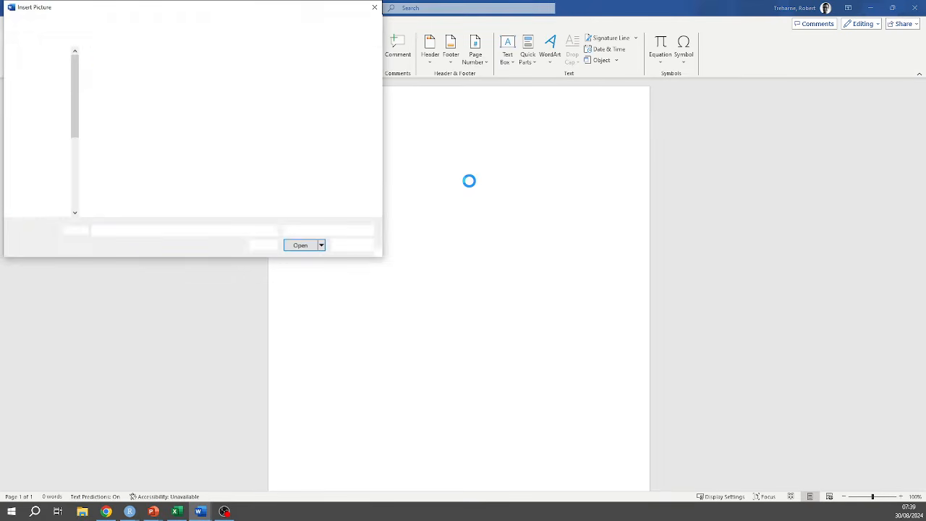
scroll(72, 158, "up", 4)
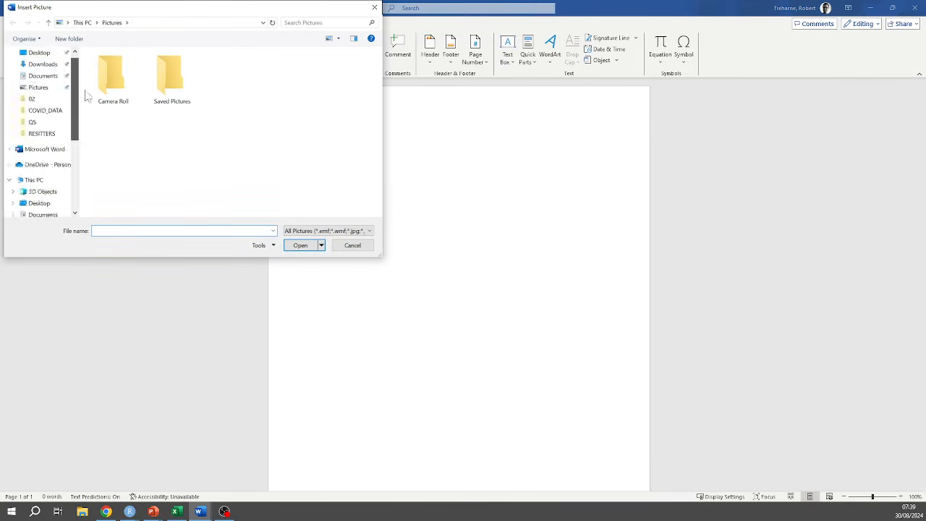
left_click(38, 60)
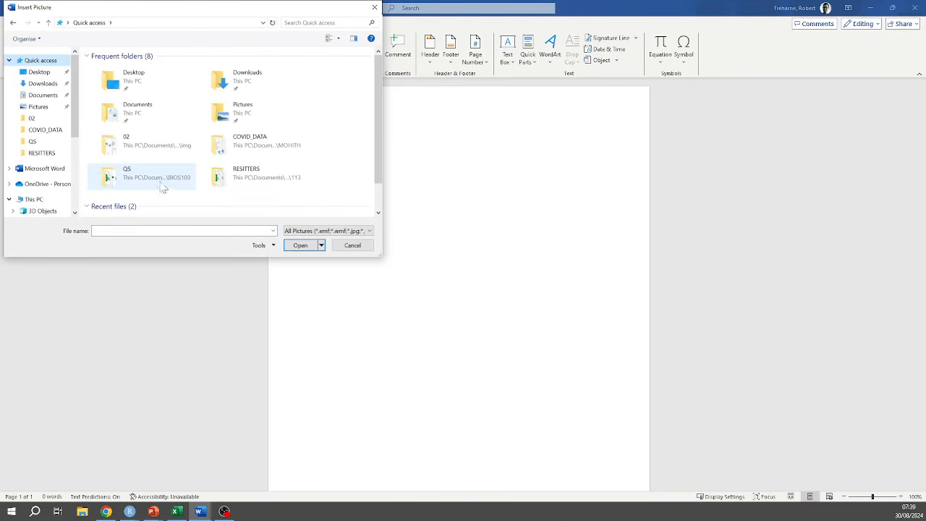
scroll(178, 181, "down", 1)
left_click(155, 196)
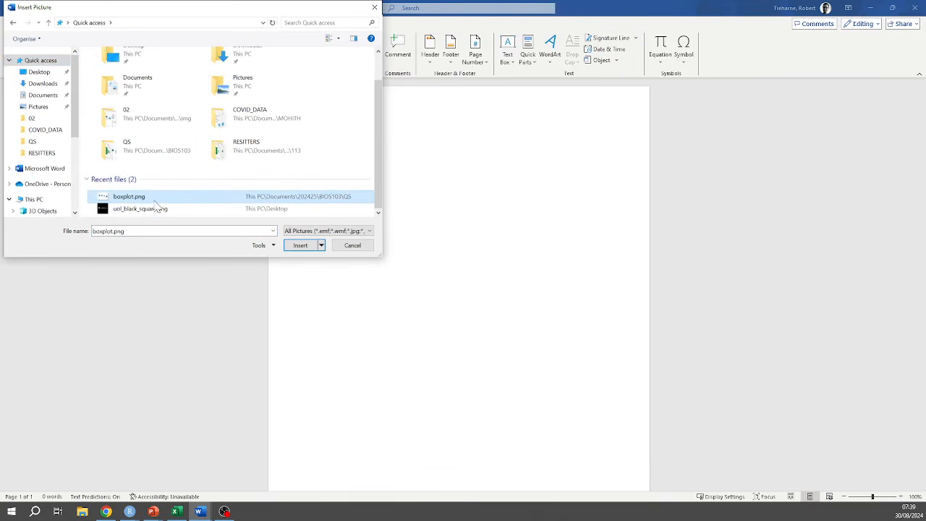
left_click(299, 245)
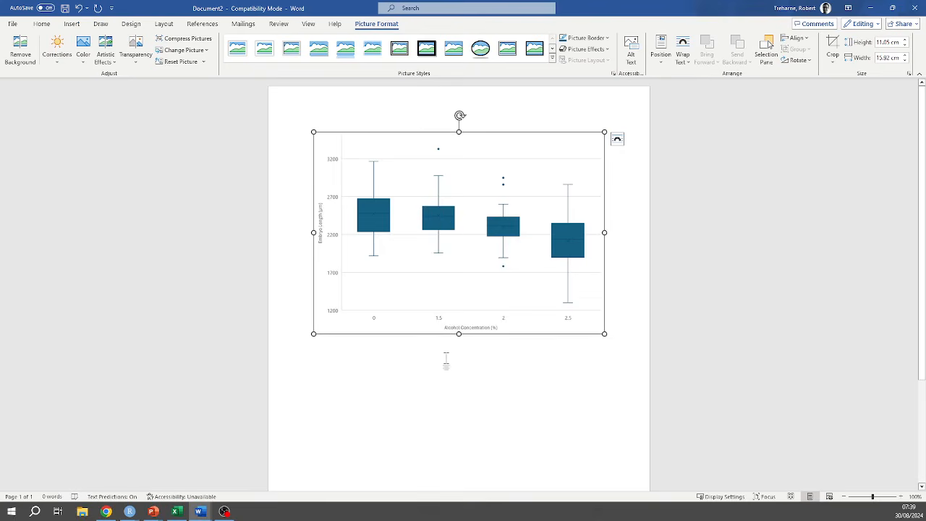
- Add the caption "Figure 1: Distribution of Zebrafish embryo lengths organised by Alcohol treatments." on a line below the picture
double_click(472, 353)
left_click(601, 347)
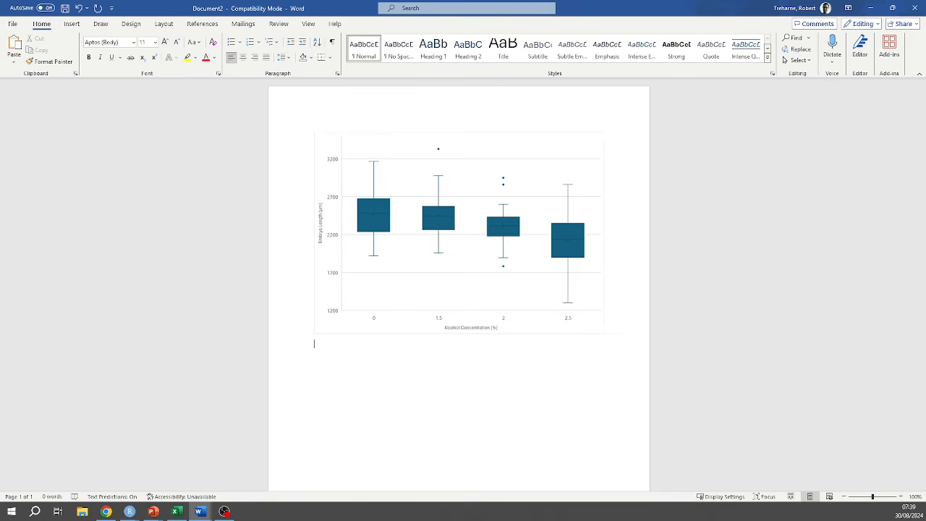
type("Figure")
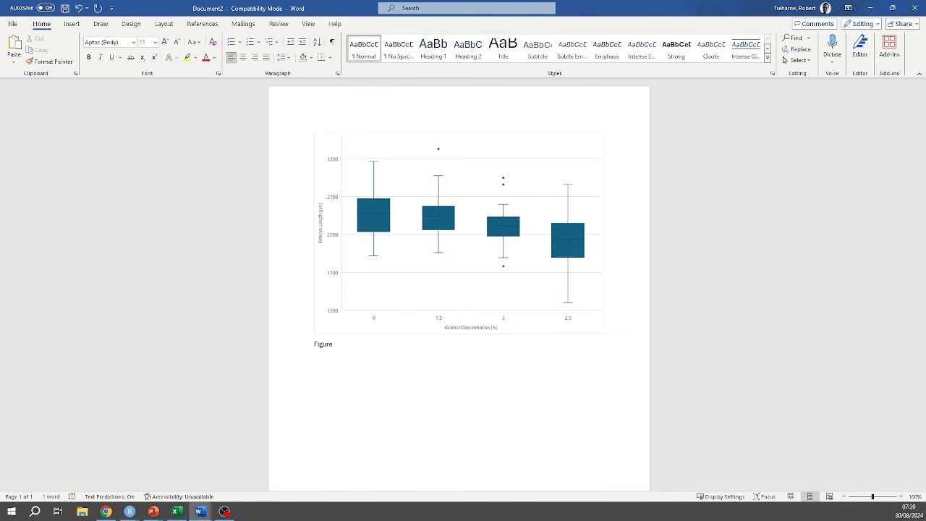
type(" 1:")
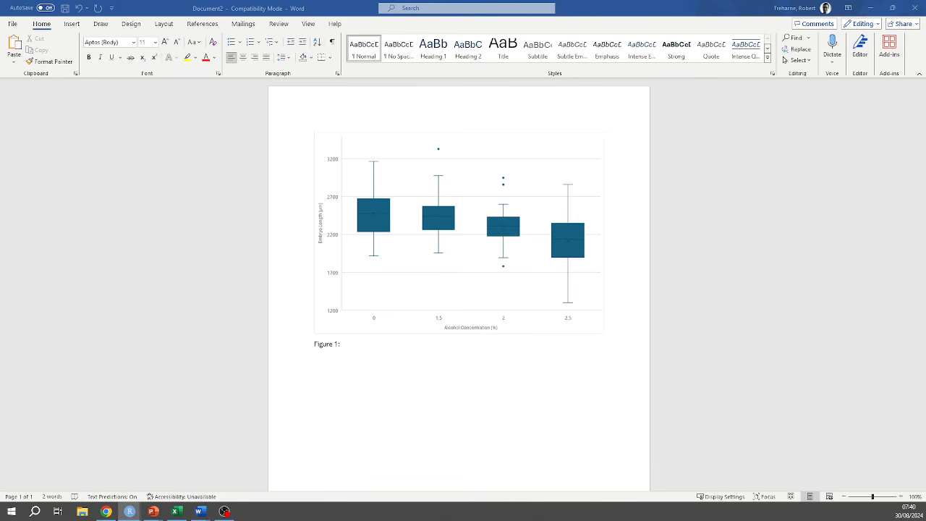
left_click(354, 347)
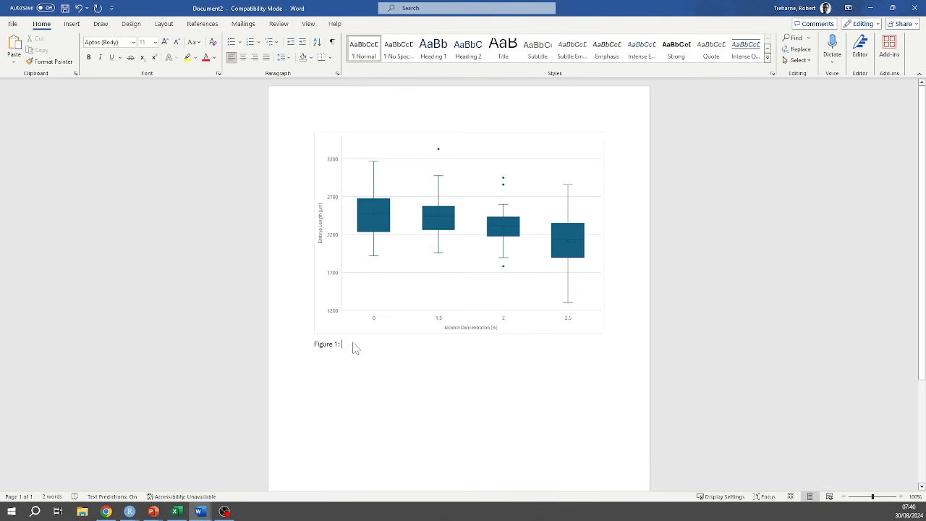
type("Distributi")
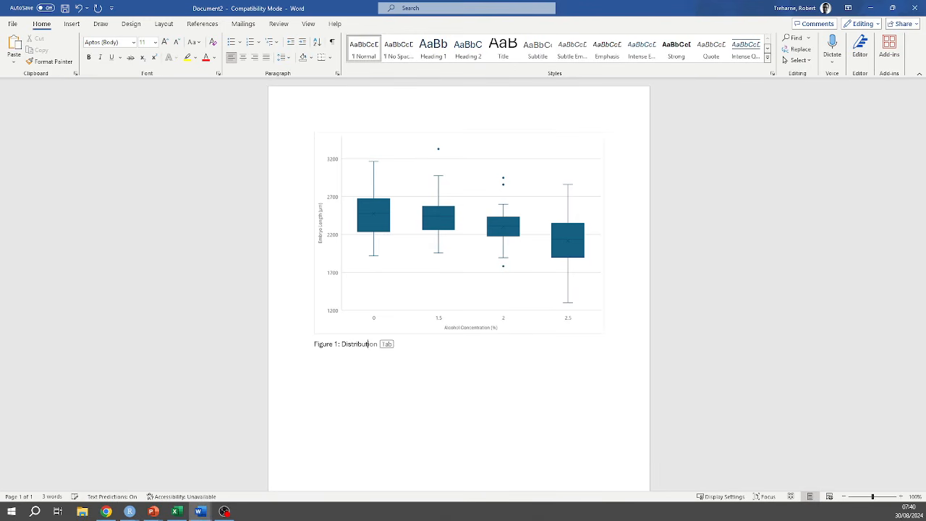
type("on of Zebrafish embryo lengths")
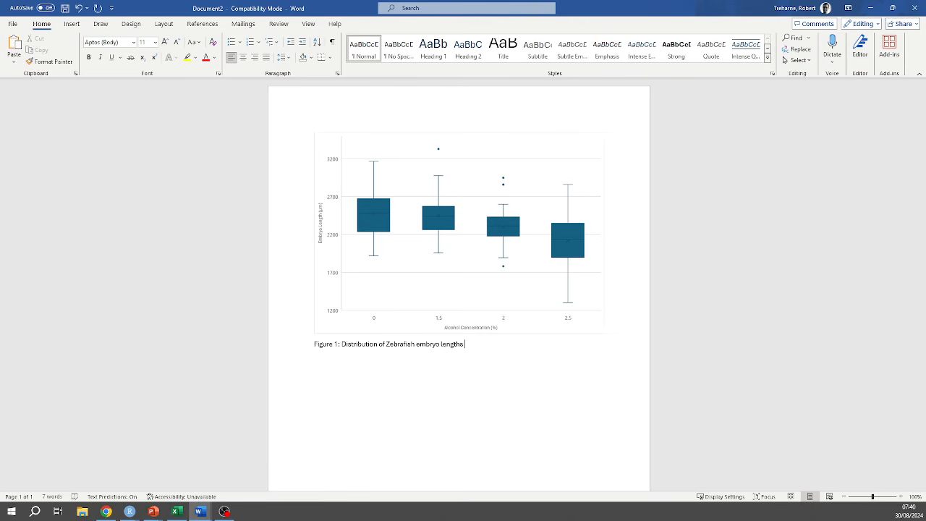
type(" organised by Alco")
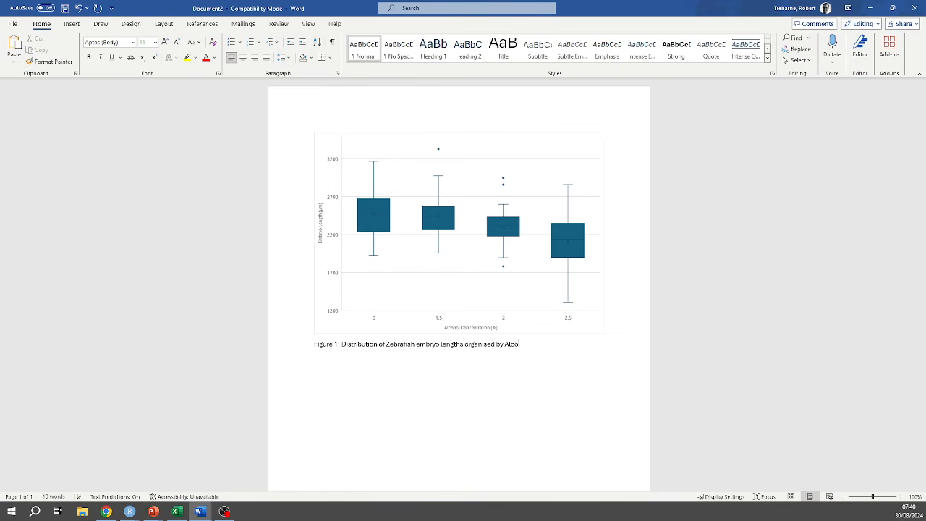
type("hol treatments.")
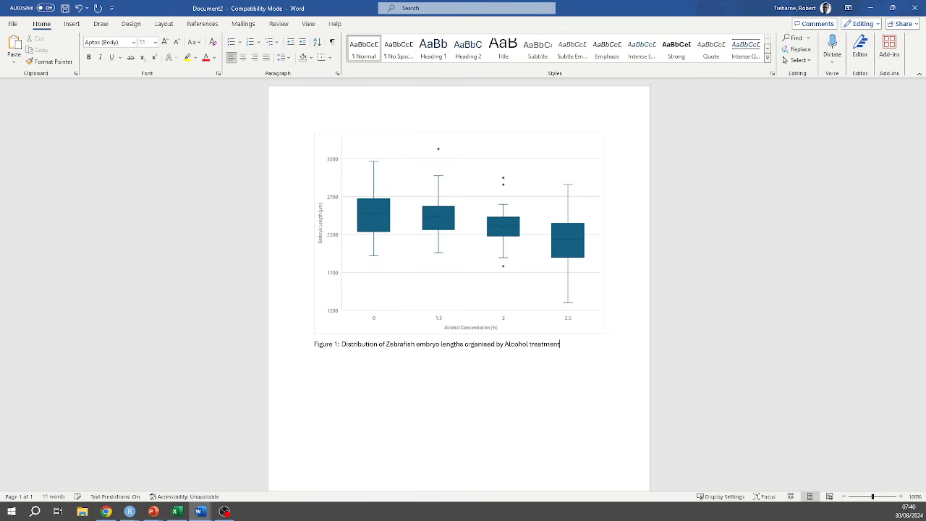